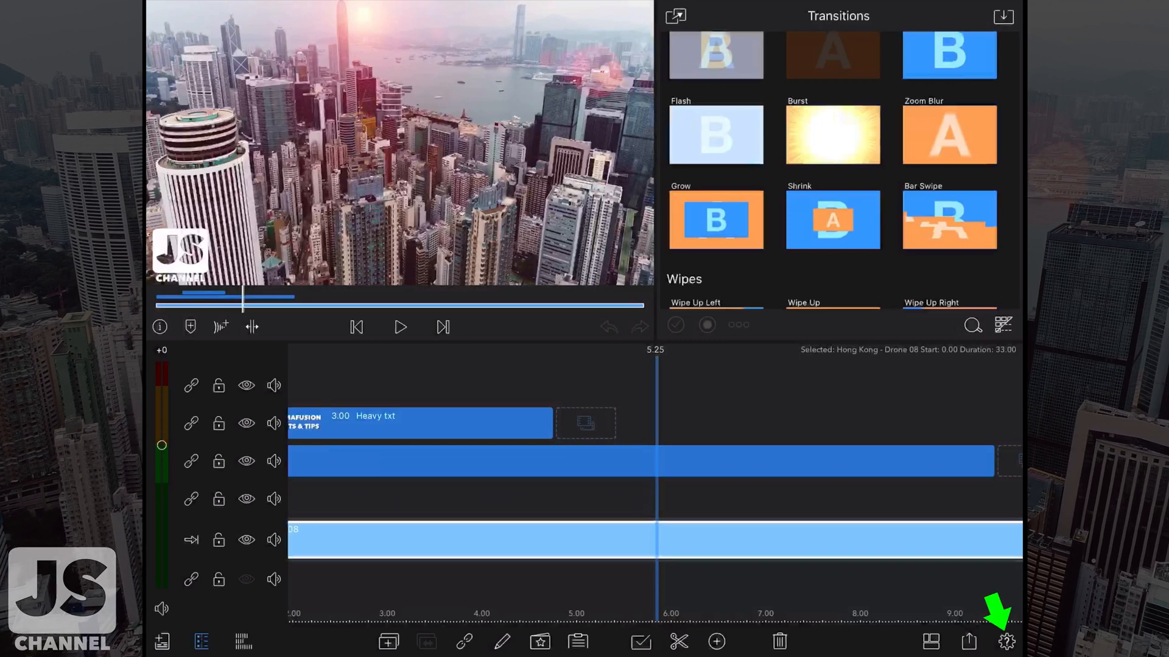
Step: Review the project settings, then show help labels for the timeline and title editor controls
{"action": "left_click", "coordinate": [1006, 641]}
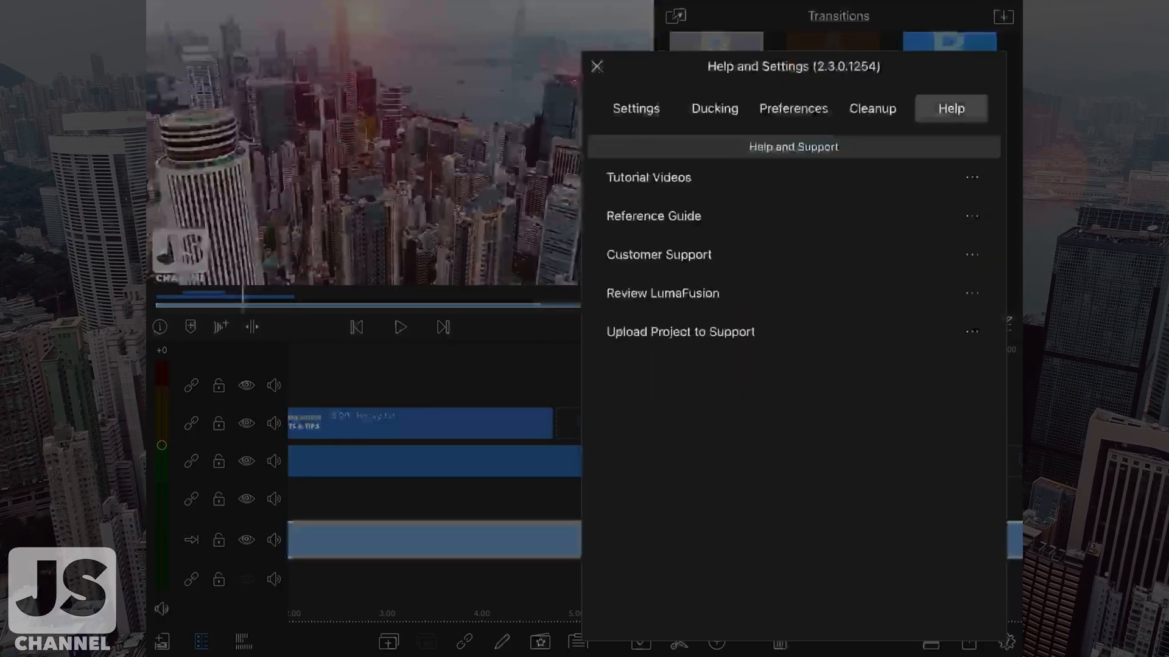
{"action": "left_click", "coordinate": [636, 108]}
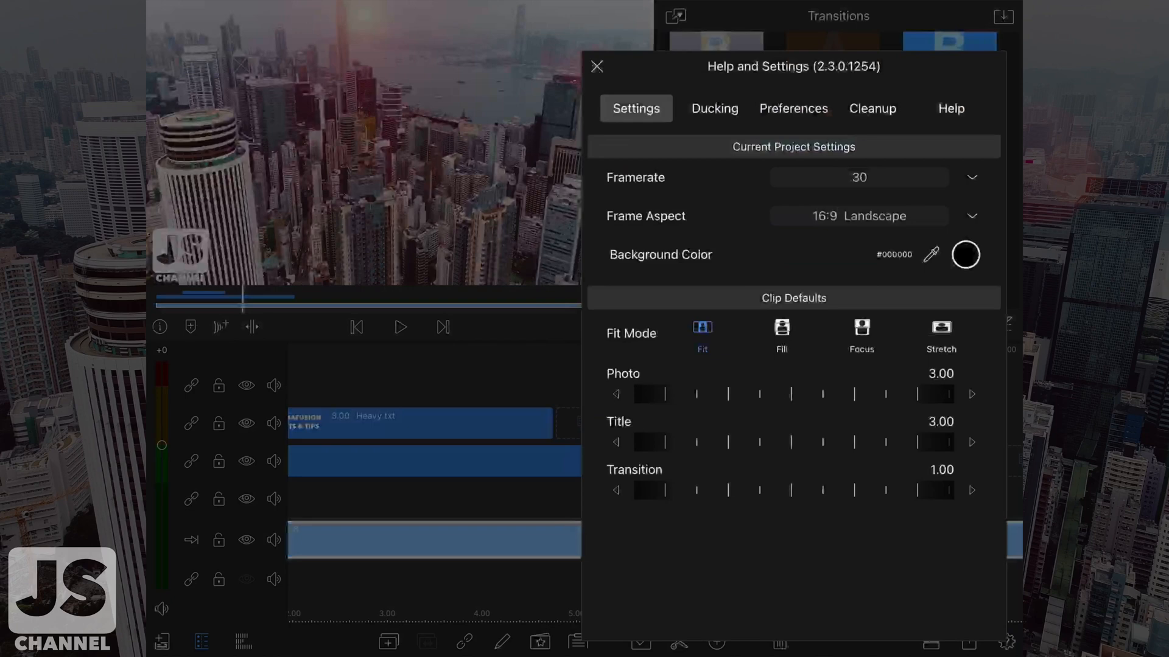
{"action": "left_click", "coordinate": [597, 66]}
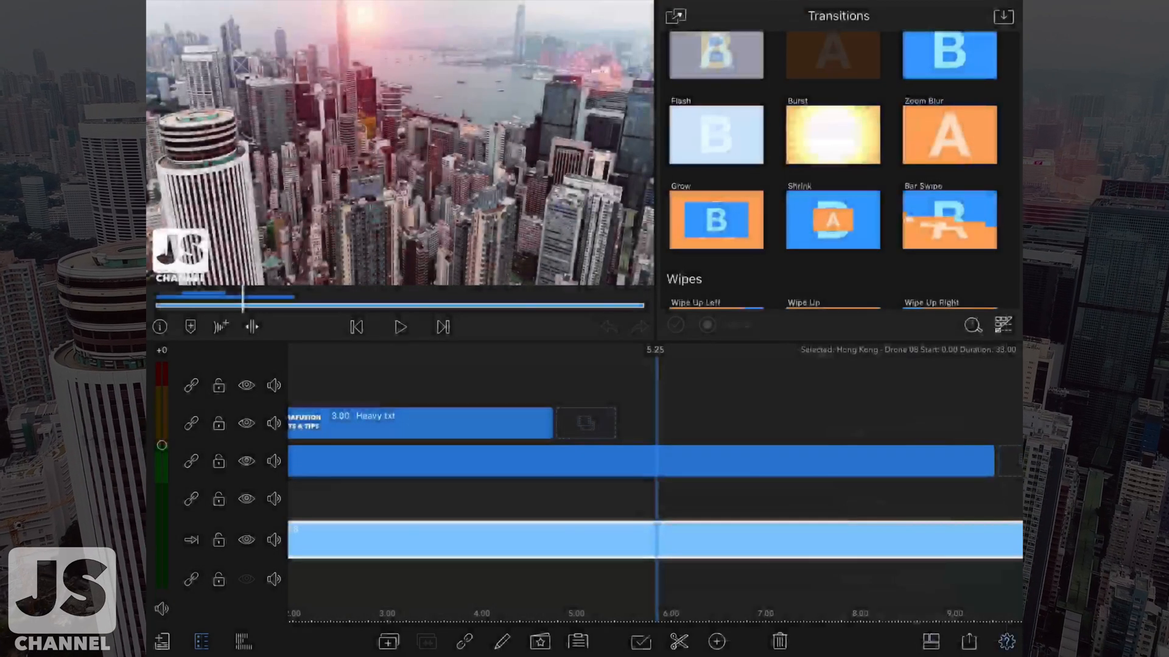
{"action": "left_click", "coordinate": [1007, 642]}
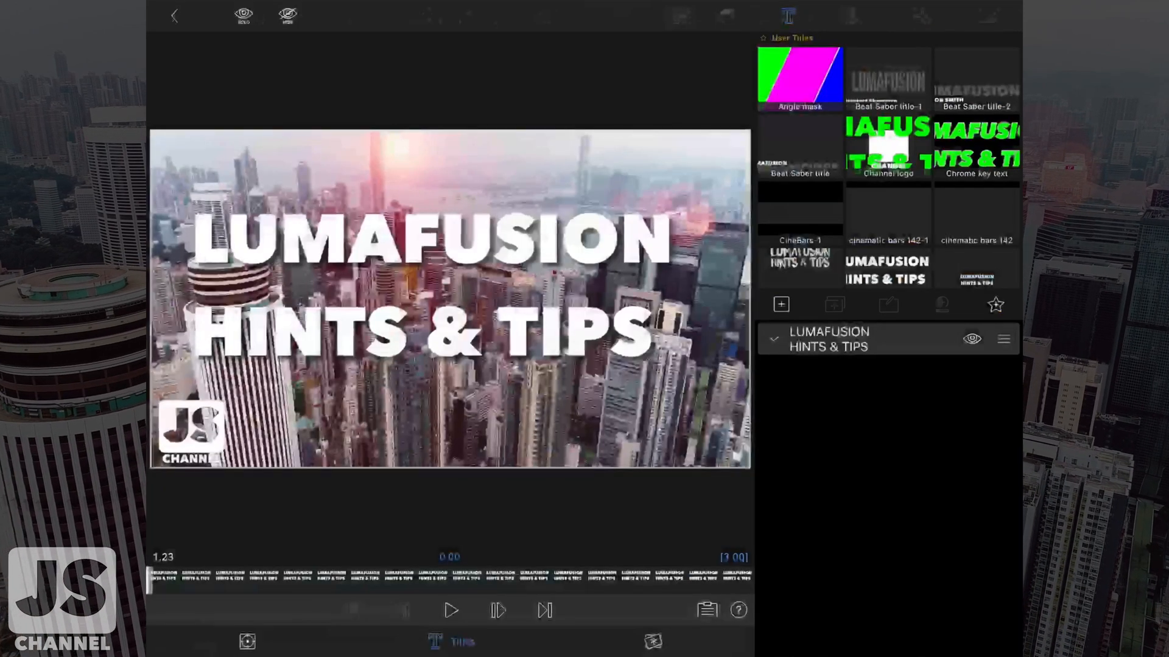
{"action": "left_click", "coordinate": [738, 610]}
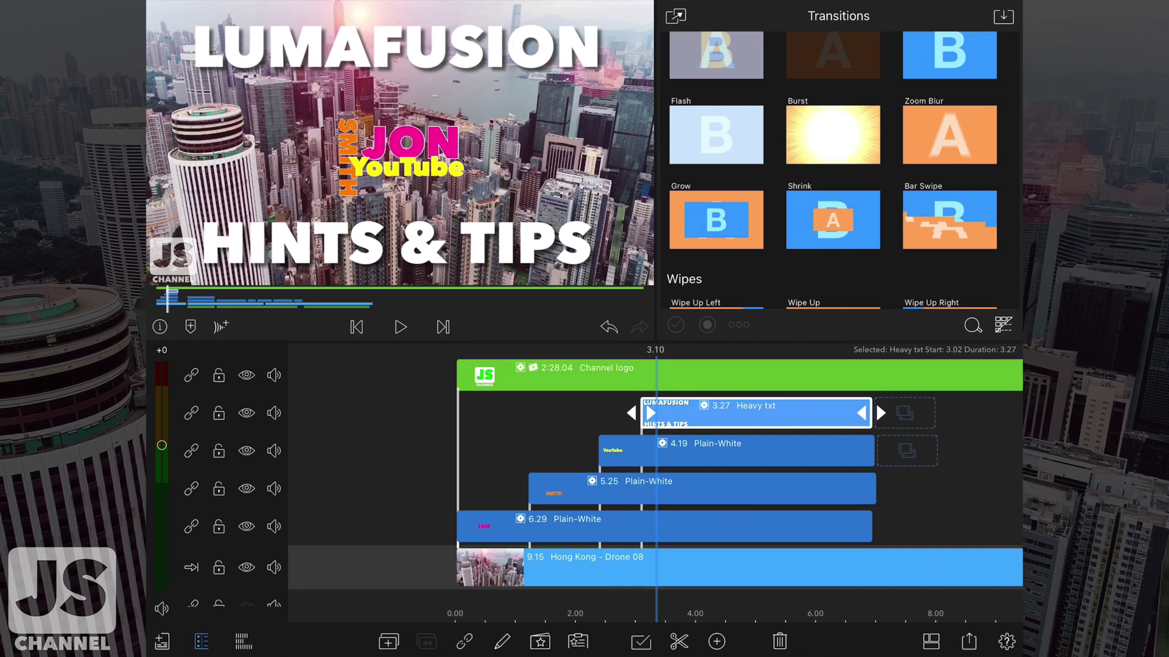
Step: Select Hong Kong - Drone 08, move selection up each track to Channel logo, then deselect
{"action": "mouse_move", "coordinate": [547, 475]}
{"action": "left_mouse_down"}
{"action": "mouse_move", "coordinate": [568, 475]}
{"action": "mouse_move", "coordinate": [551, 476]}
{"action": "left_mouse_up"}
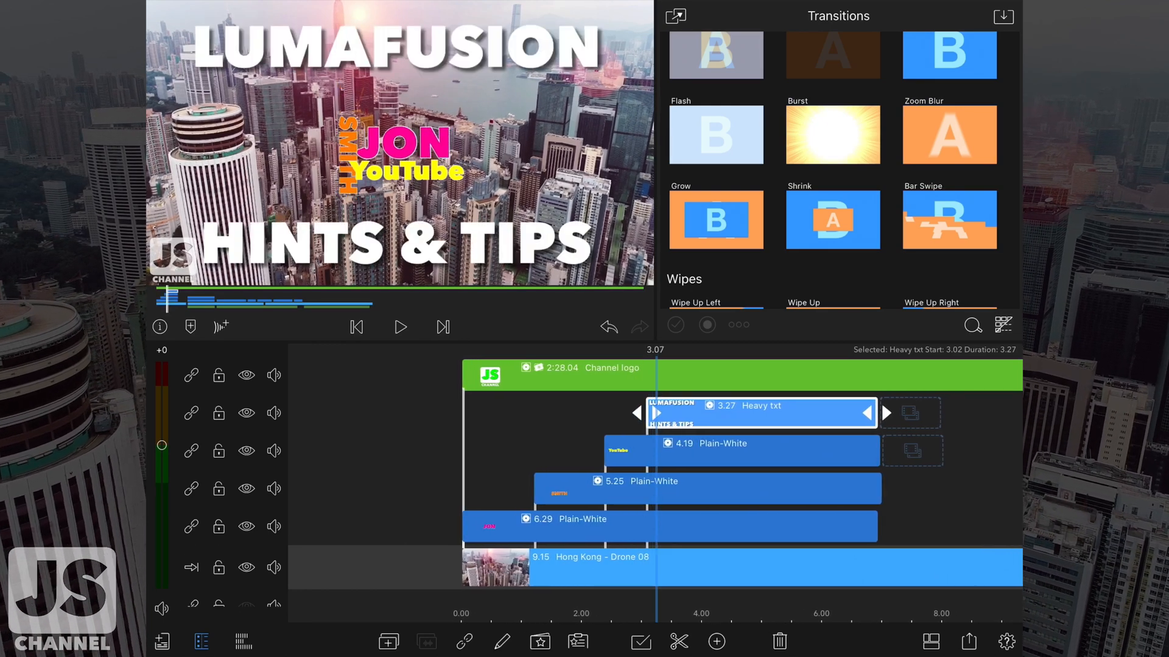
{"action": "left_click", "coordinate": [776, 567]}
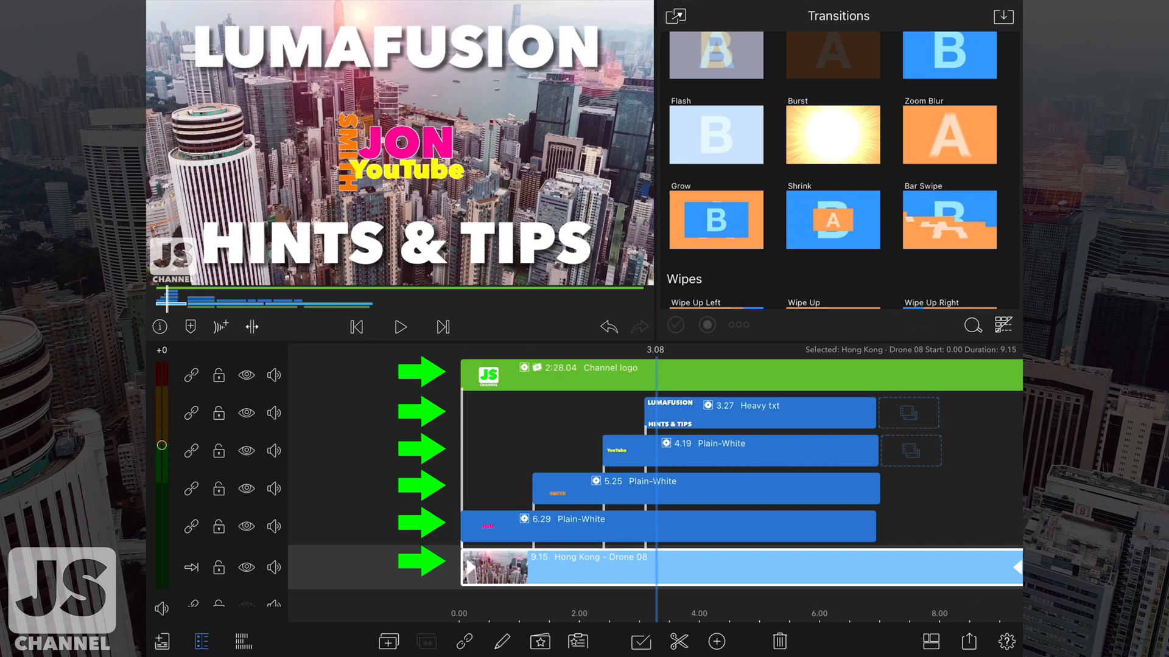
{"action": "key", "text": "Up"}
{"action": "key", "text": "Up"}
{"action": "key", "text": "Up"}
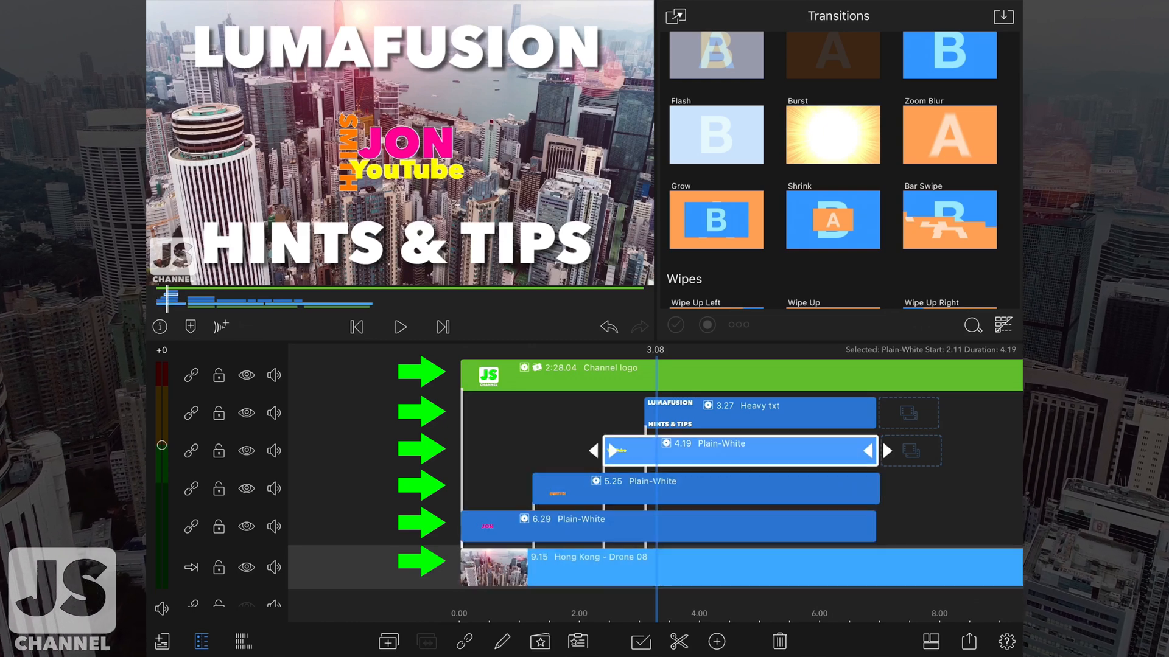
{"action": "key", "text": "Up"}
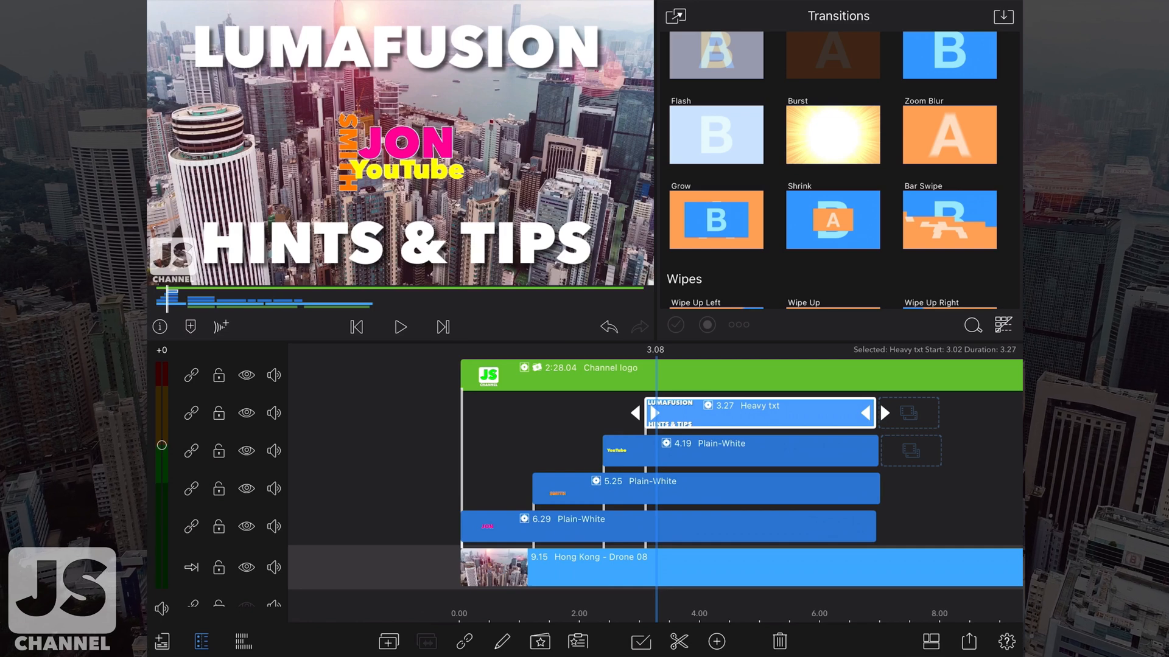
{"action": "key", "text": "Up"}
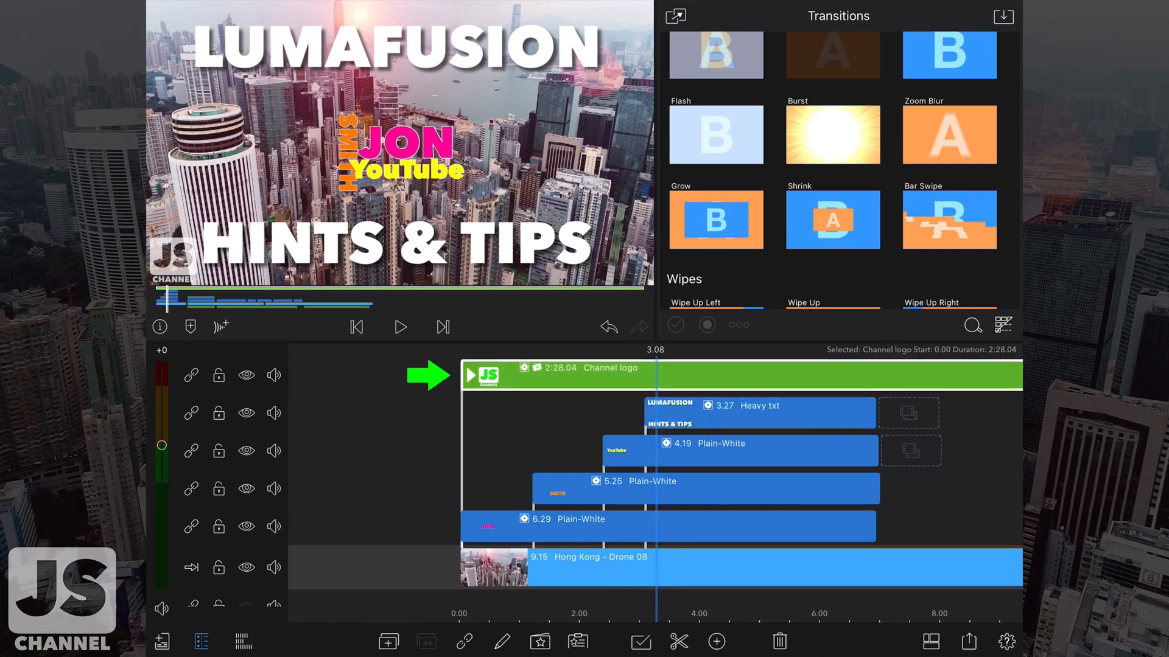
{"action": "key", "text": "Escape"}
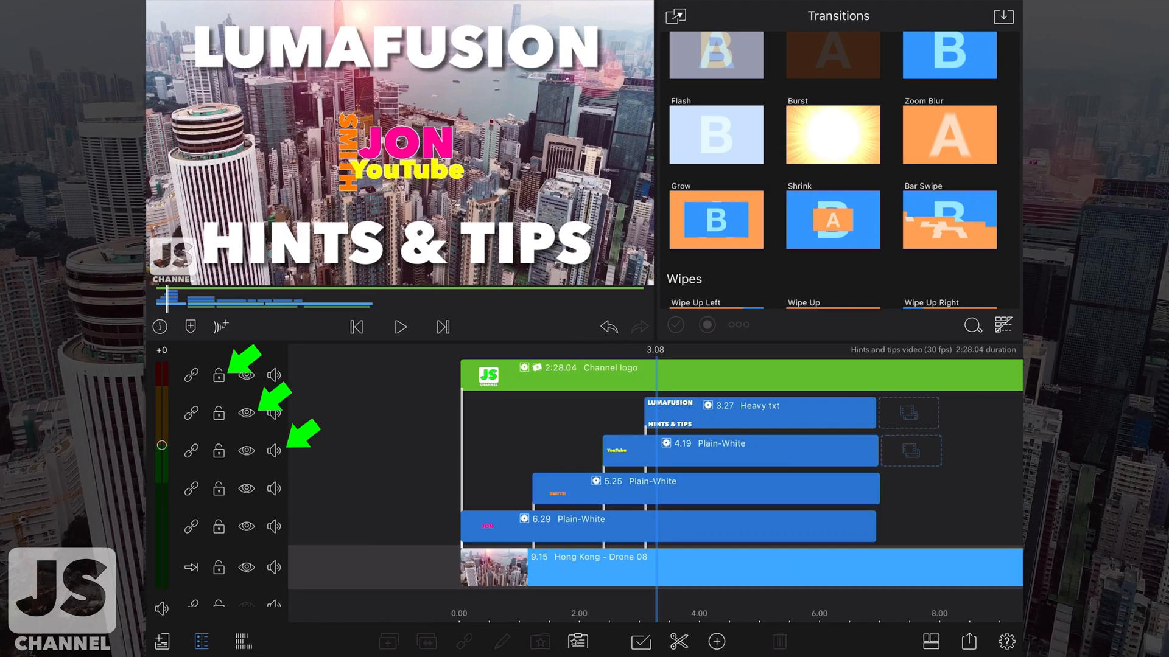
Step: Slide the Heavy txt title to start at the playhead and show the audio mixer
{"action": "left_click", "coordinate": [758, 411]}
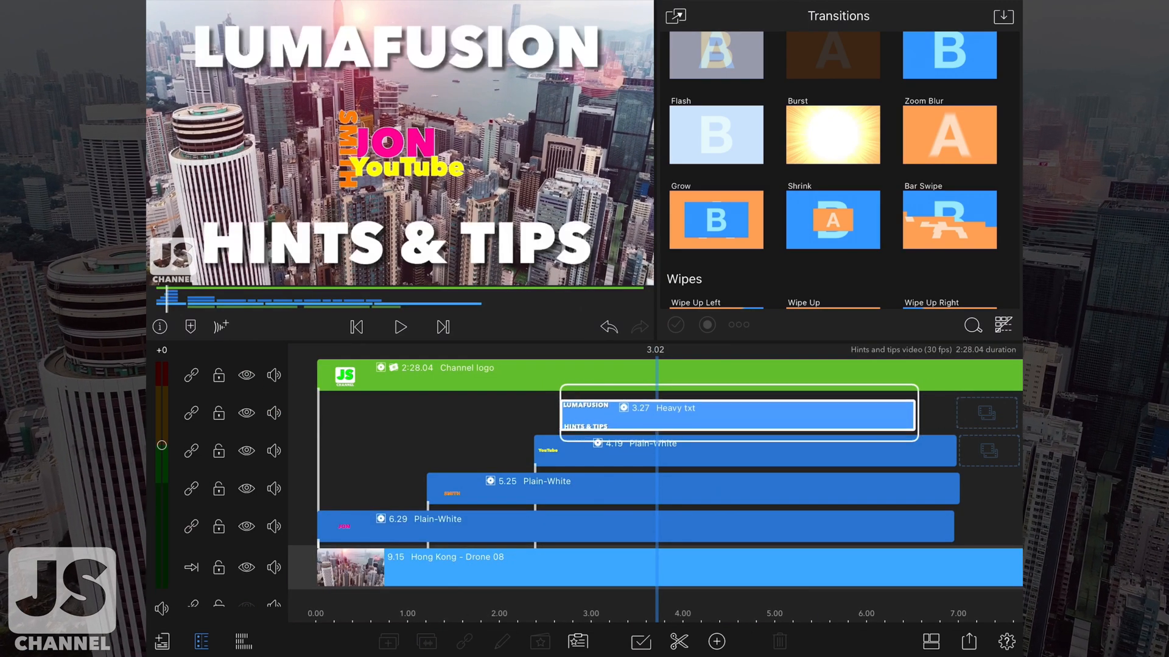
{"action": "left_click_drag", "start_coordinate": [739, 411], "coordinate": [821, 411]}
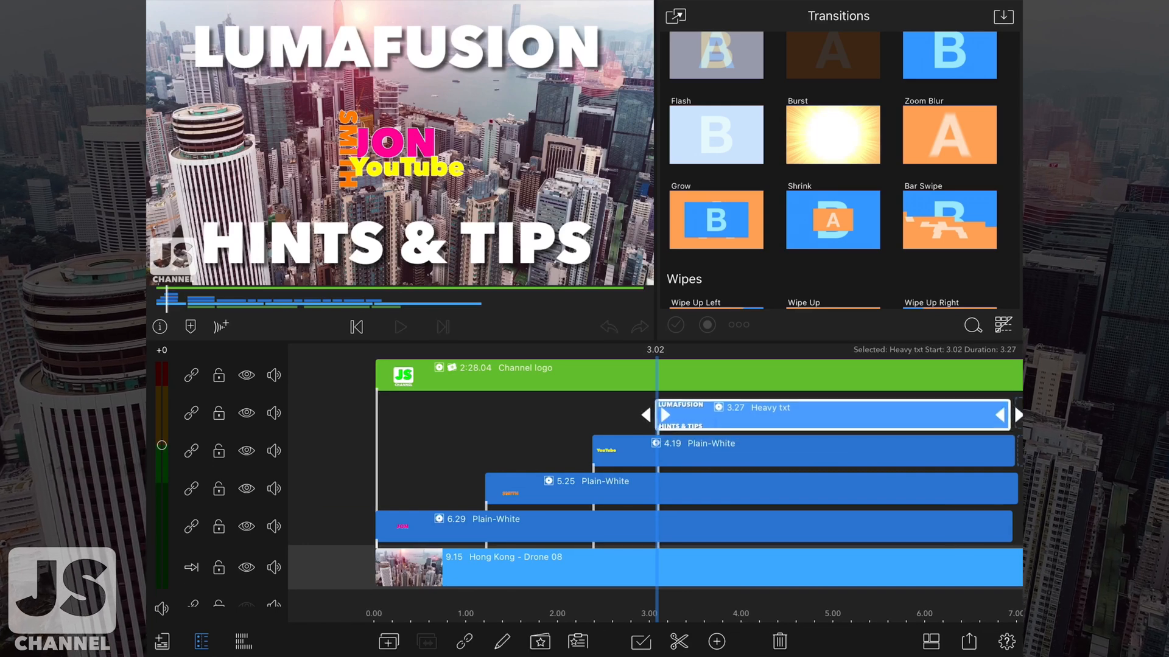
{"action": "left_click", "coordinate": [241, 642]}
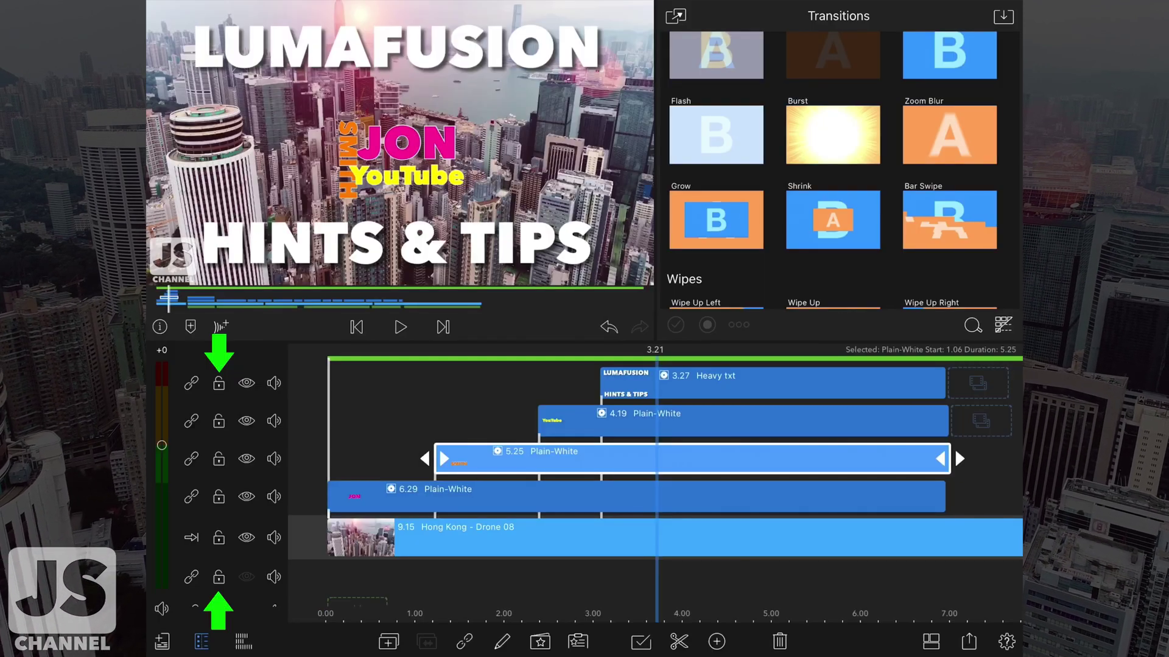
Step: Lock four other tracks against accidental edits
{"action": "left_click", "coordinate": [191, 537]}
{"action": "left_click", "coordinate": [191, 497]}
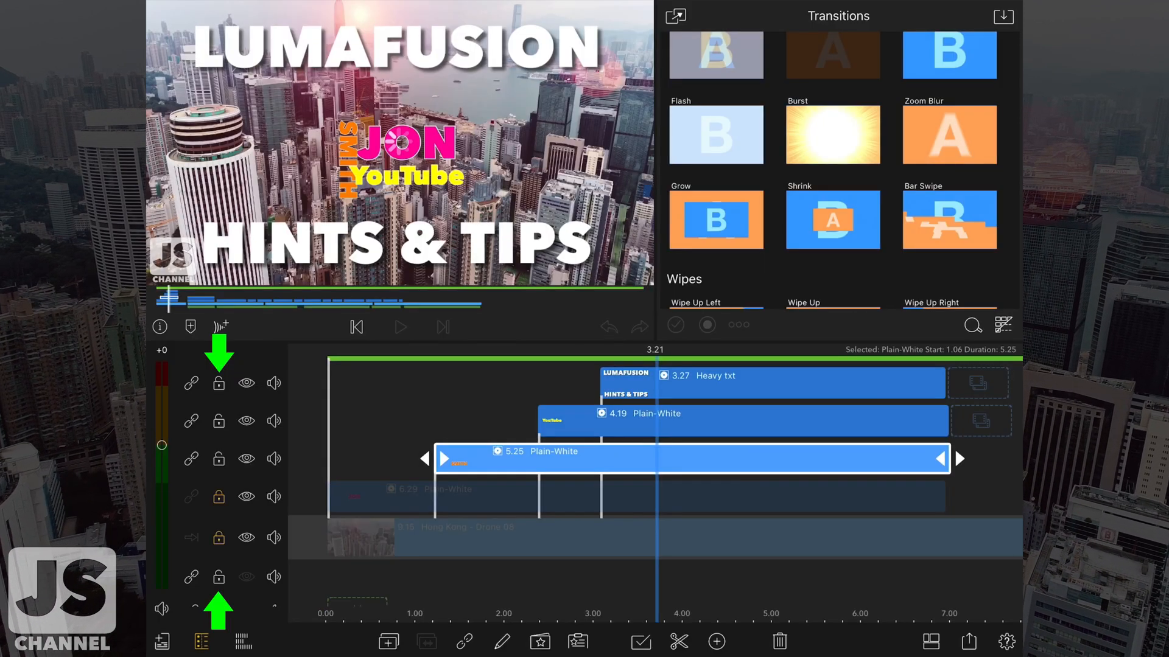
{"action": "left_click", "coordinate": [191, 458]}
{"action": "left_click", "coordinate": [191, 383]}
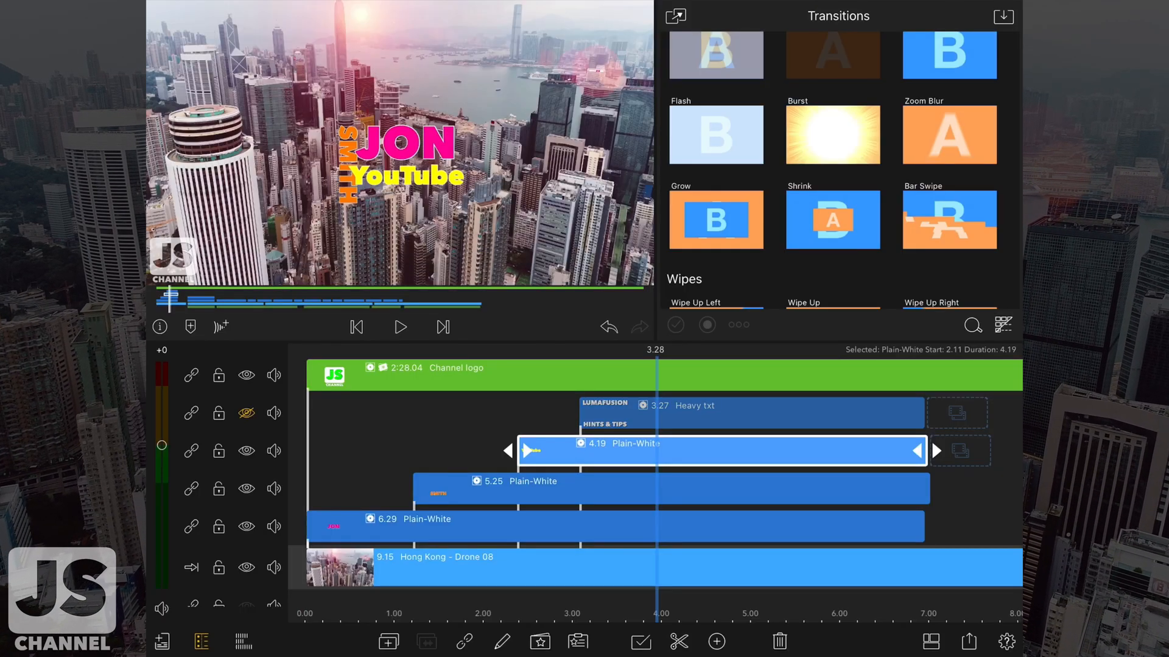
Step: Hide the YouTube and SMITH title tracks, then make all title tracks visible again
{"action": "left_click", "coordinate": [246, 450]}
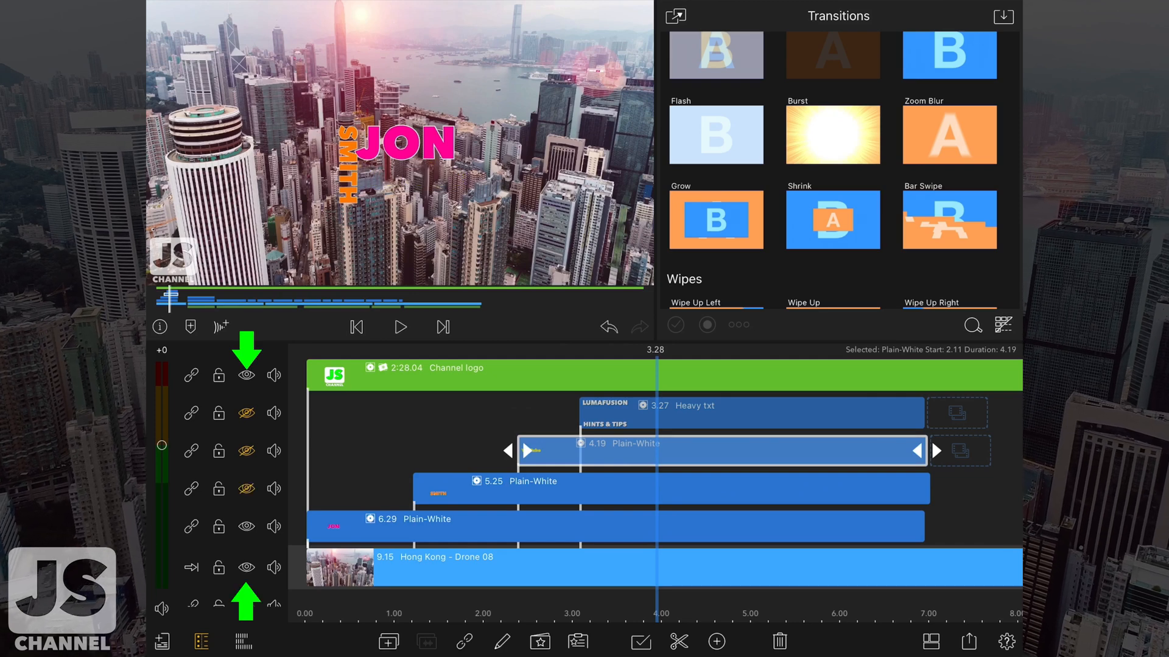
{"action": "left_click", "coordinate": [247, 488]}
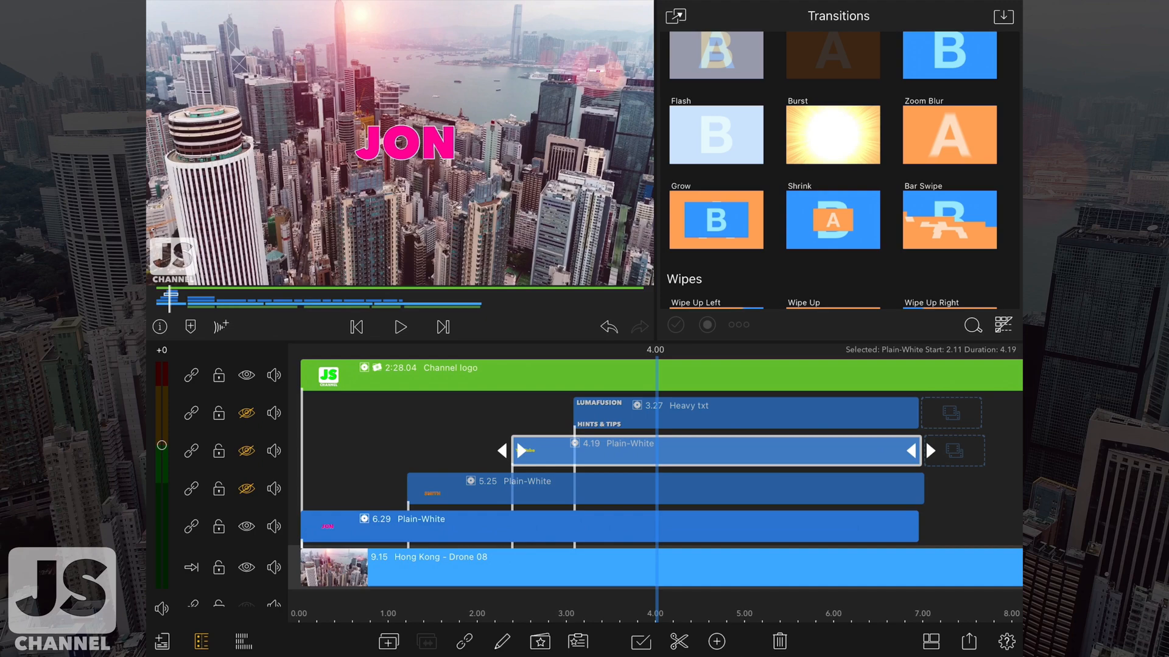
{"action": "left_click", "coordinate": [247, 488]}
{"action": "left_click", "coordinate": [247, 450]}
{"action": "left_click", "coordinate": [246, 413]}
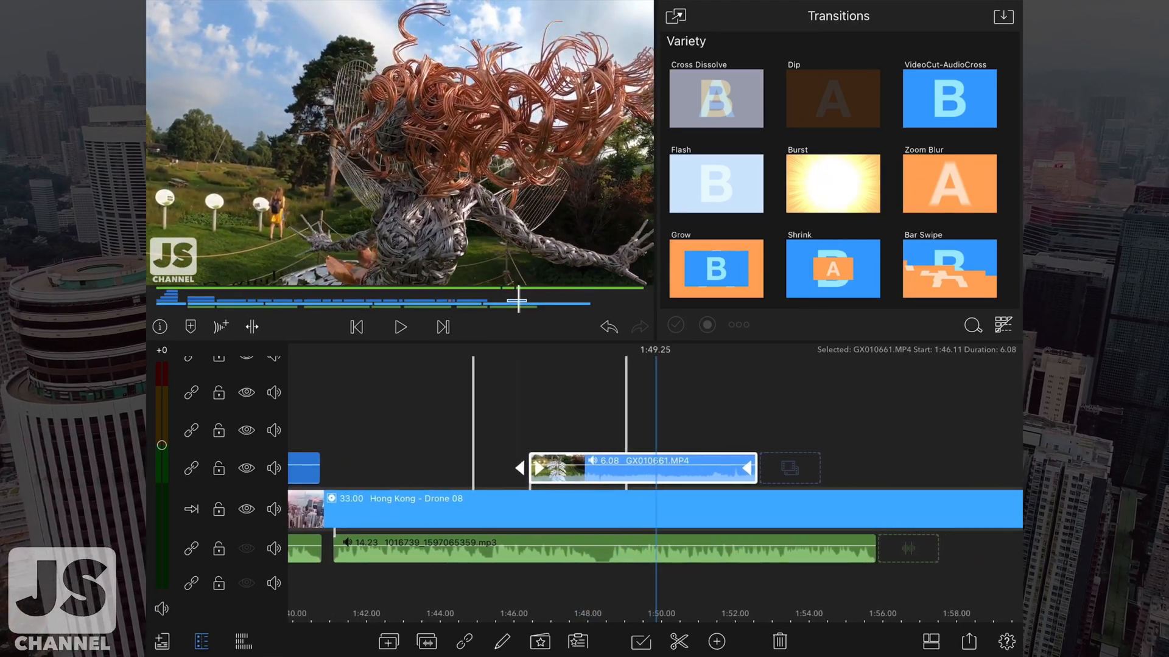
Step: Mute GX010661.MP4's track, detach its audio to a lower track, and butt a drone clip against the previous clip
{"action": "left_click", "coordinate": [273, 468]}
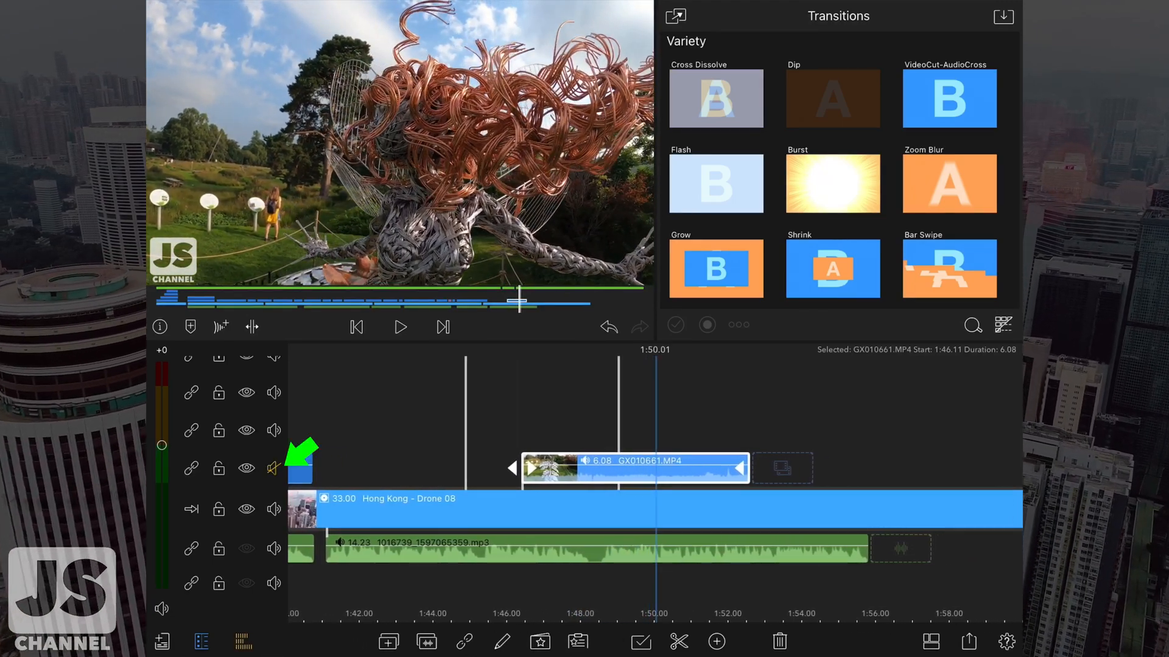
{"action": "left_click_drag", "start_coordinate": [548, 411], "coordinate": [639, 411]}
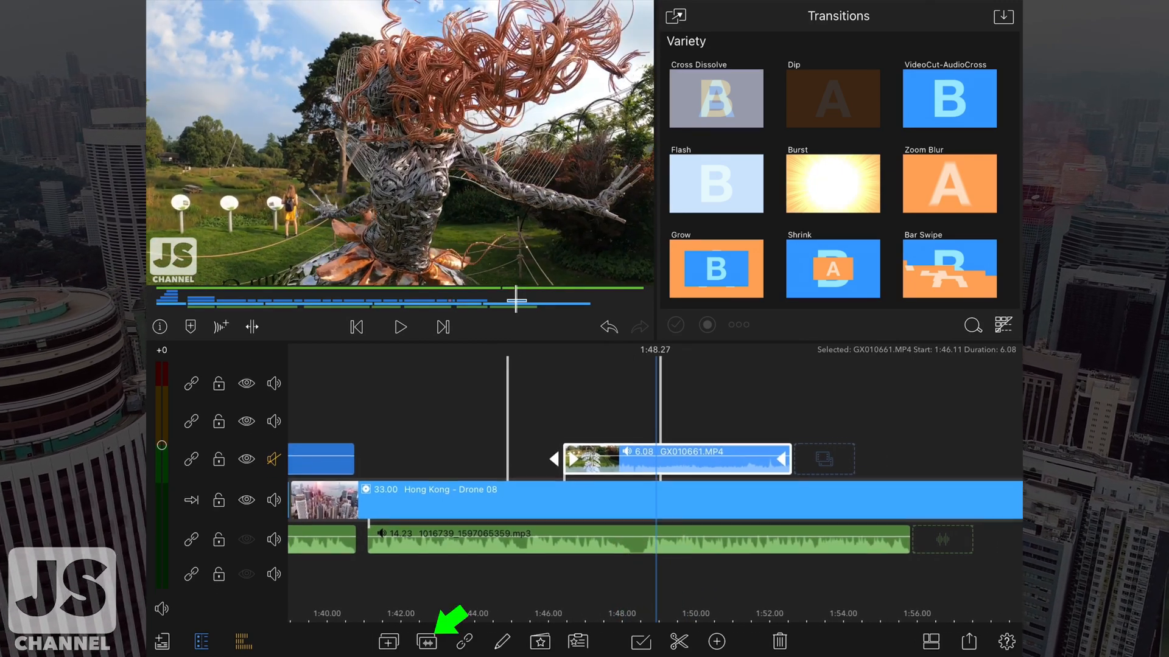
{"action": "left_click", "coordinate": [427, 641]}
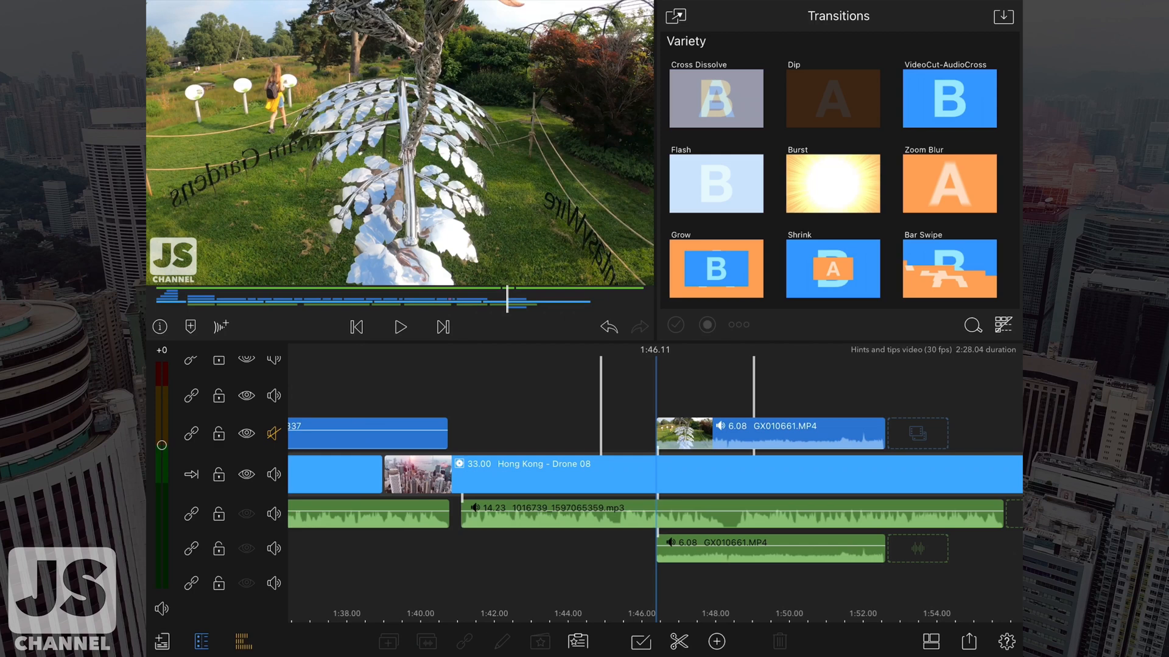
{"action": "left_click_drag", "start_coordinate": [767, 547], "coordinate": [767, 577]}
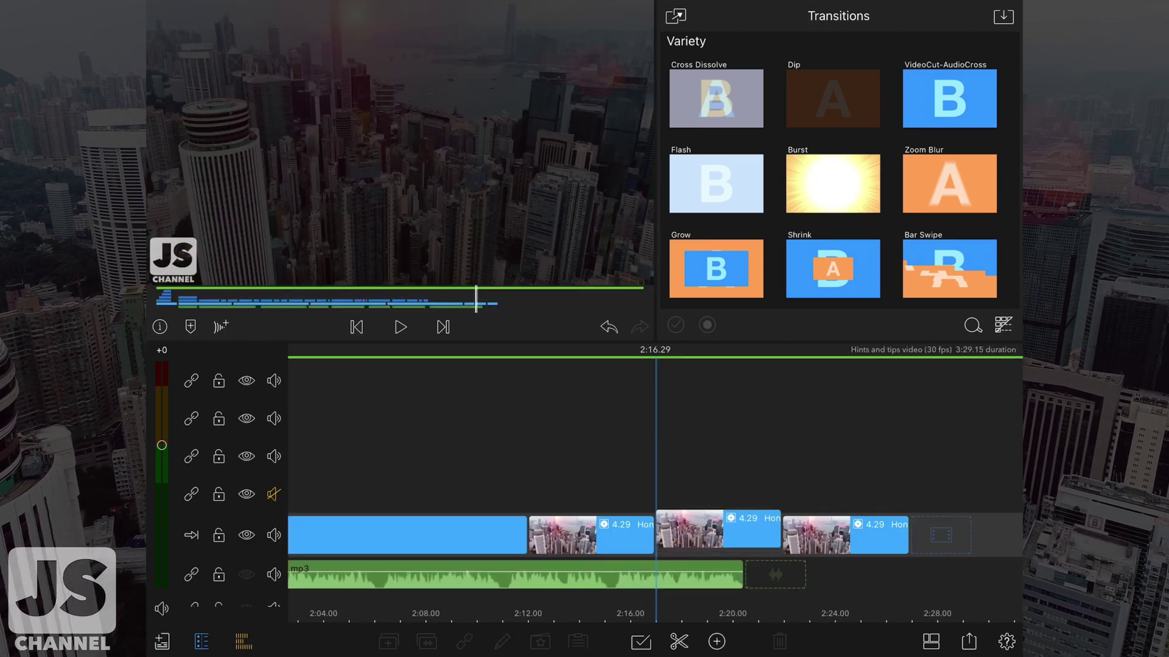
{"action": "left_click_drag", "start_coordinate": [717, 533], "coordinate": [675, 532]}
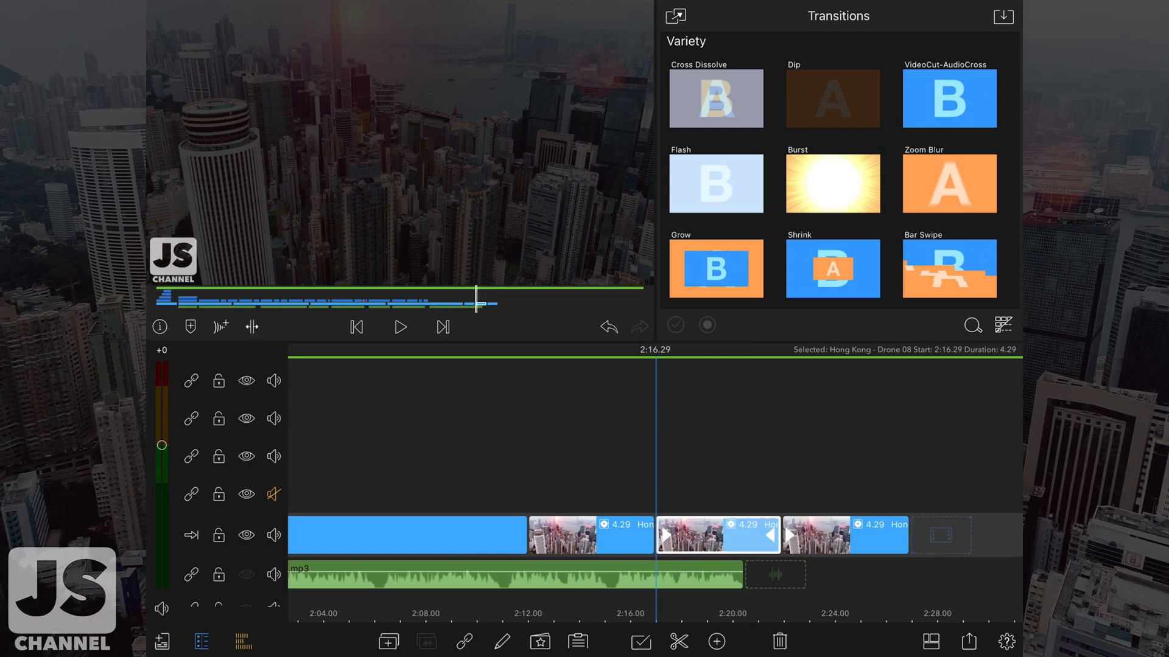
Step: Toggle the main track's header icon so dropped clips overwrite existing footage
{"action": "left_click", "coordinate": [190, 535]}
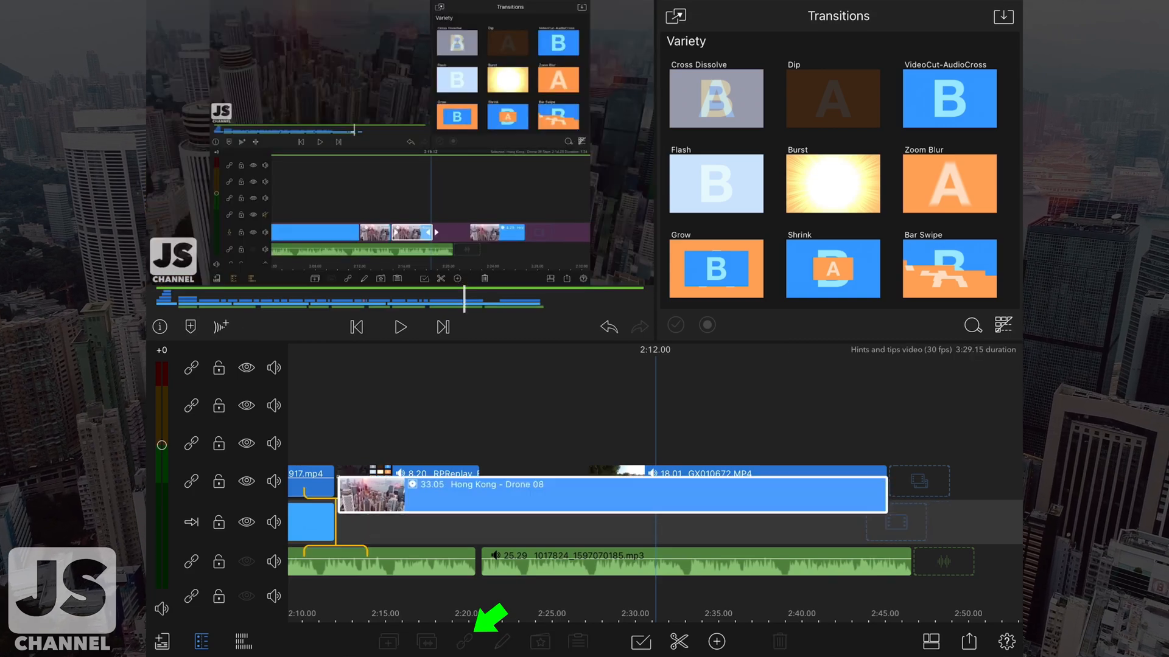
Step: Drag Hong Kong - Drone 08 up from the primary track onto an overlay track
{"action": "left_click_drag", "start_coordinate": [612, 523], "coordinate": [611, 402]}
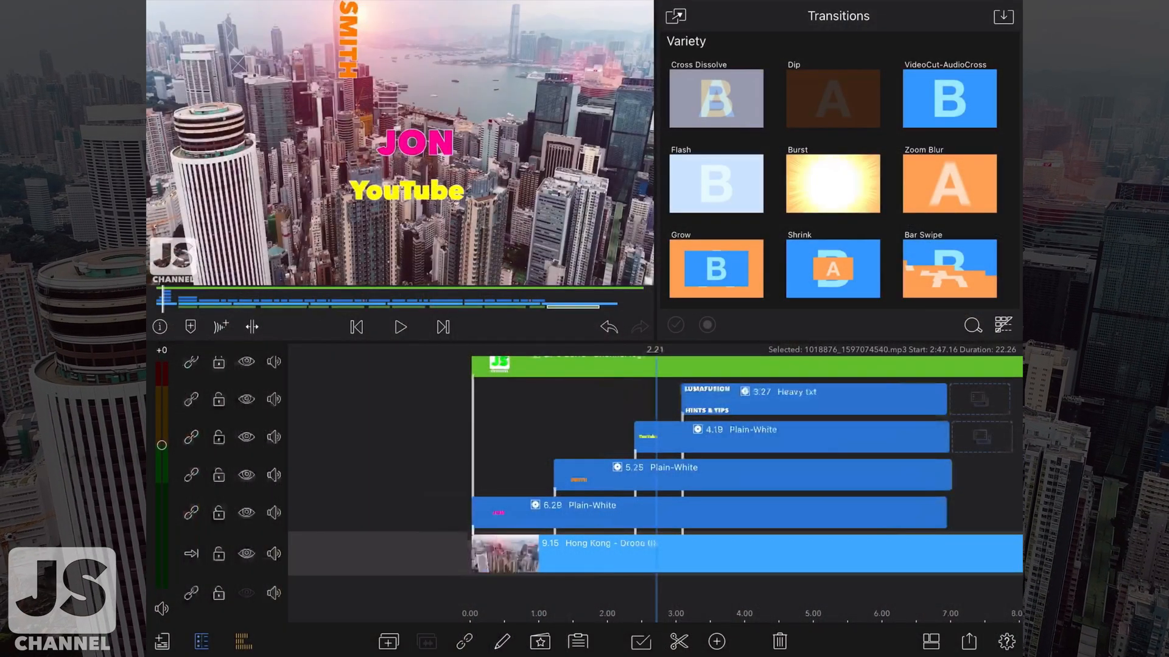
{"action": "left_click", "coordinate": [243, 643]}
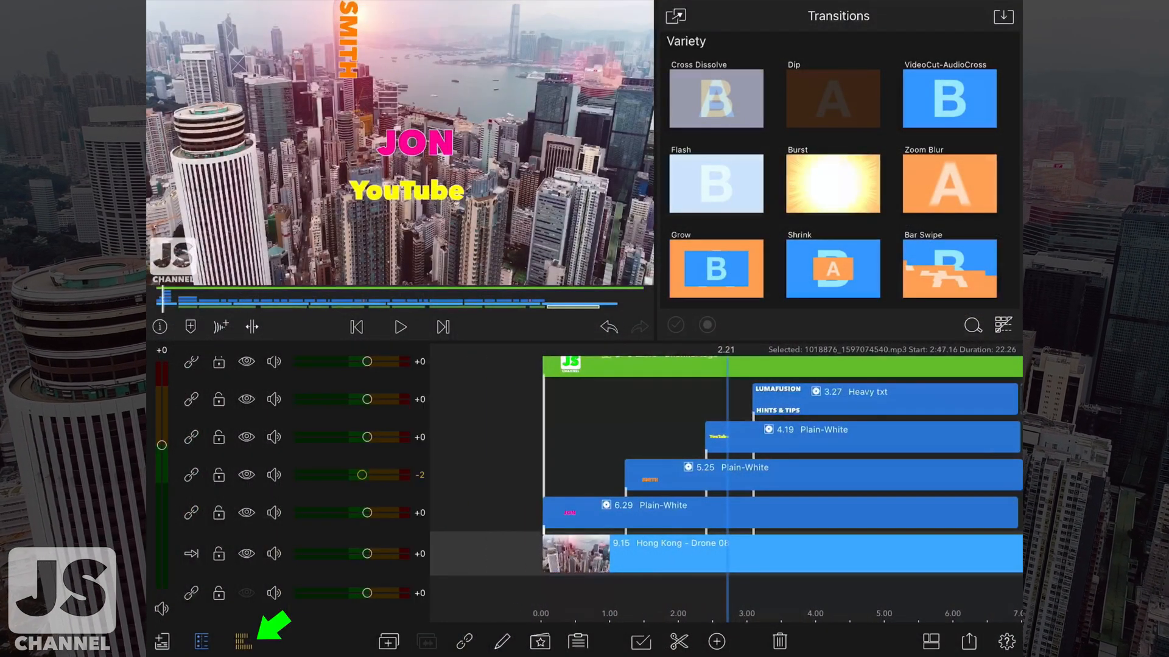
{"action": "left_click", "coordinate": [243, 642]}
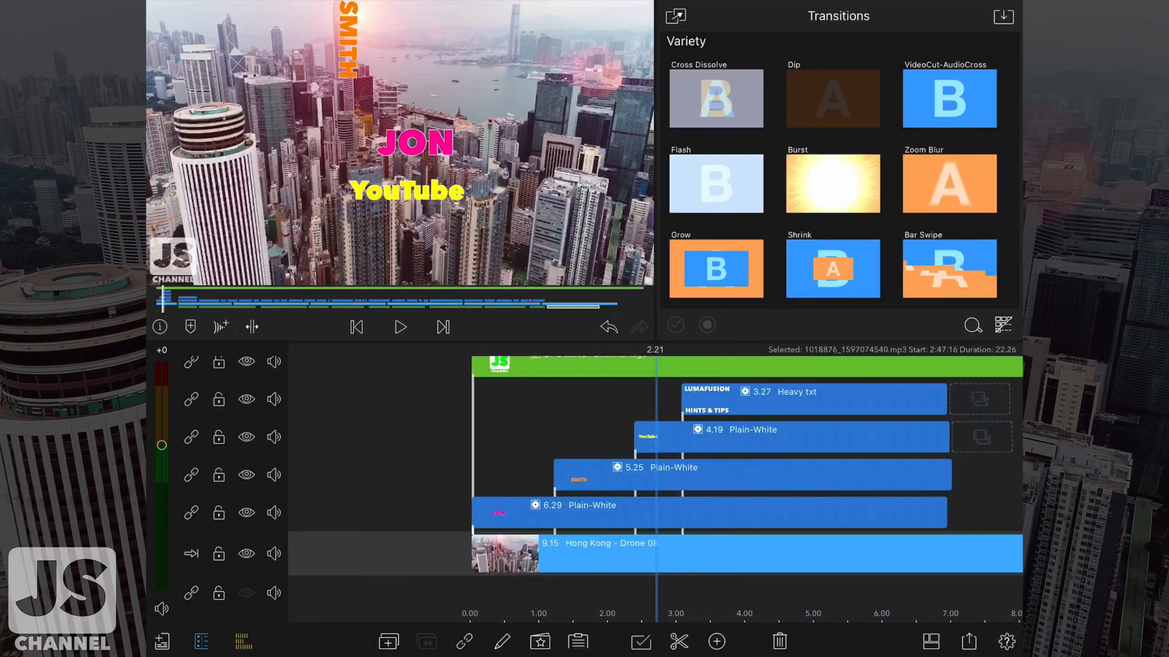
{"action": "left_click", "coordinate": [202, 642]}
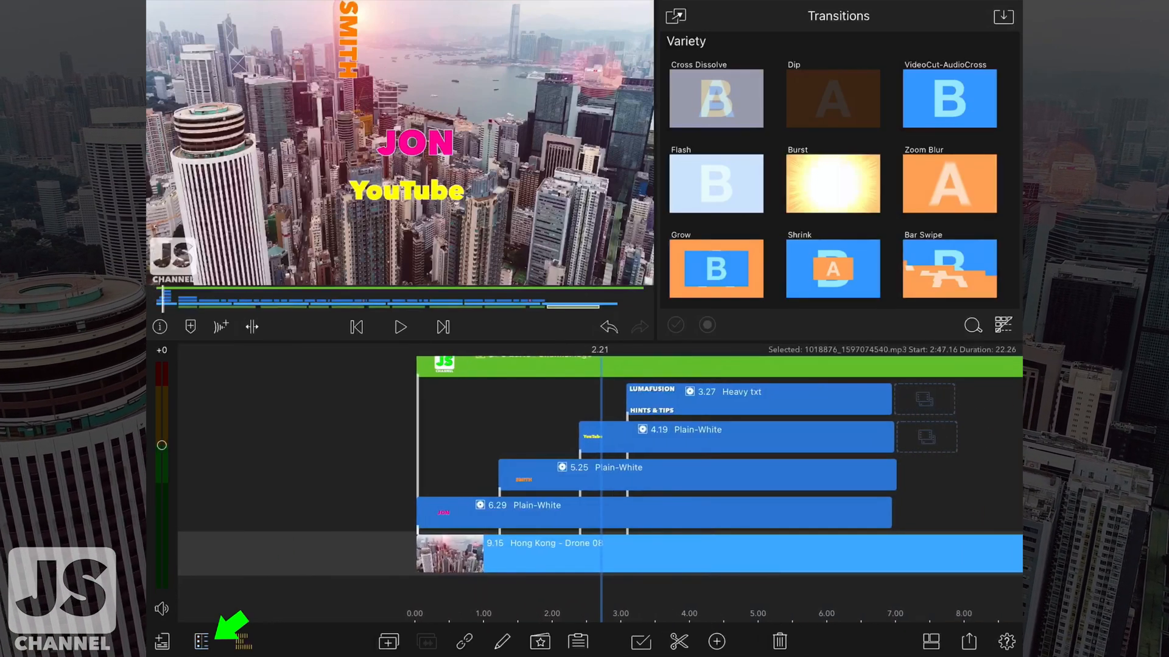
{"action": "left_click", "coordinate": [202, 642]}
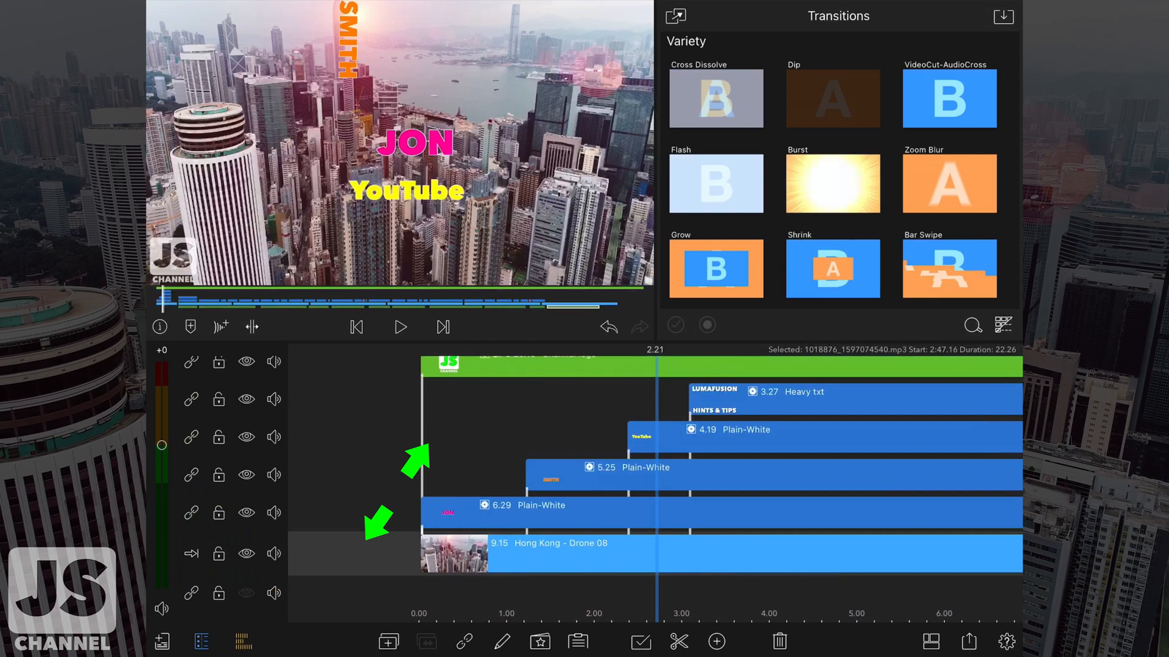
{"action": "scroll", "coordinate": [475, 475], "scroll_direction": "up", "scroll_amount": 2}
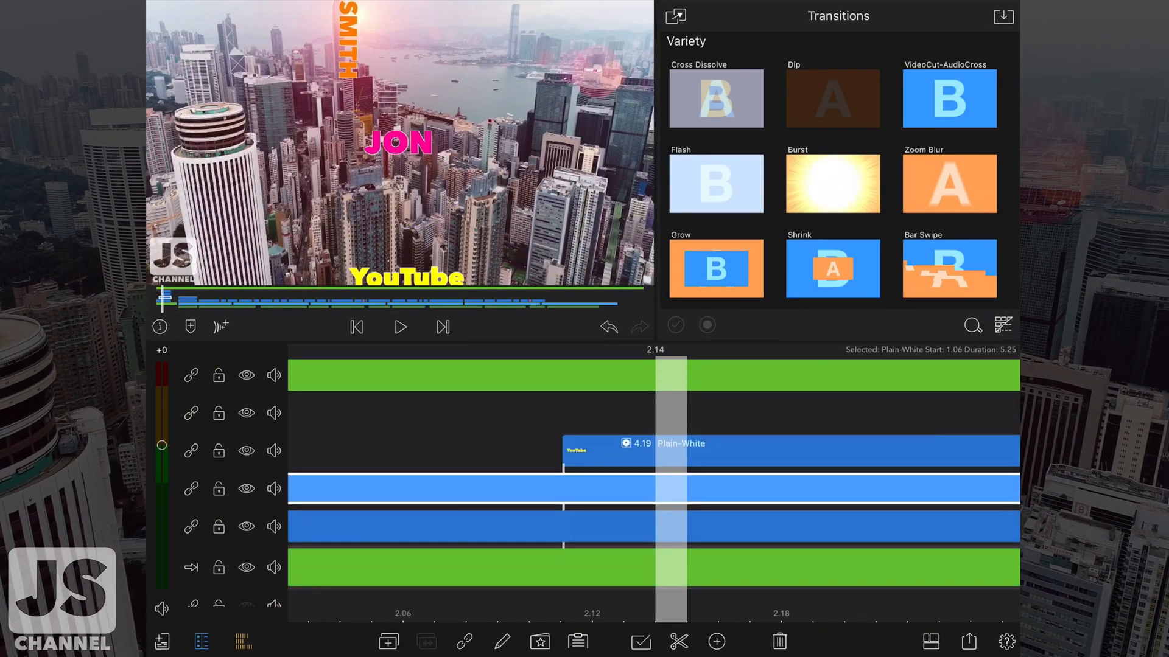
Step: Show the Plain-White SMITH clip's info and expand it into full file details
{"action": "left_click", "coordinate": [160, 327]}
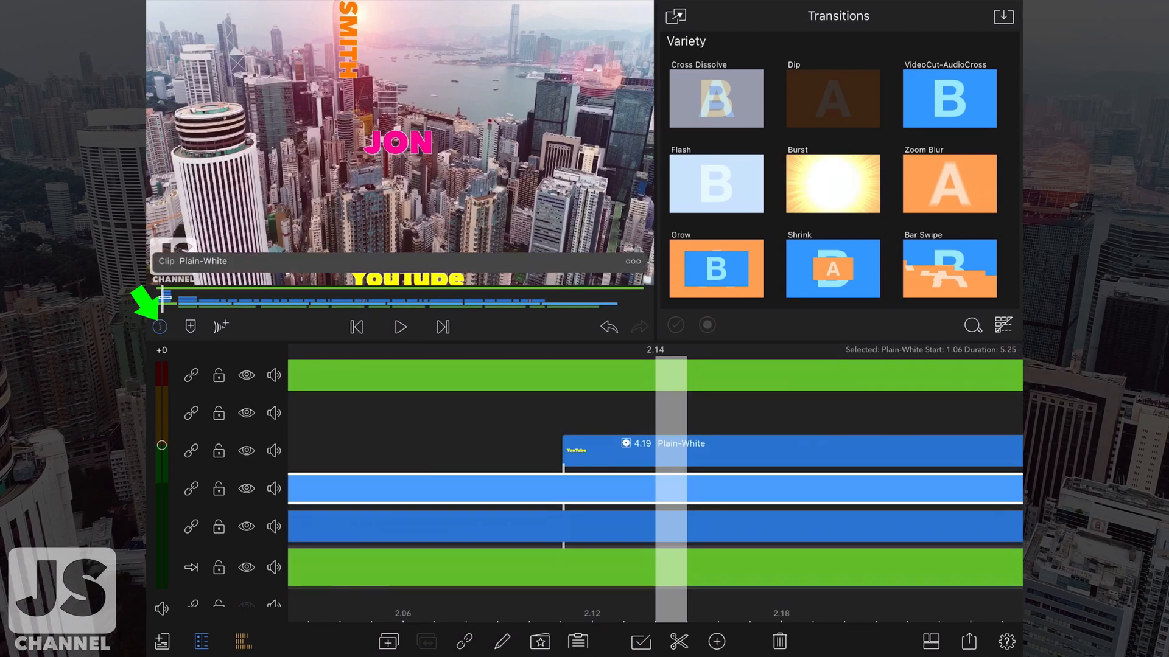
{"action": "left_click", "coordinate": [633, 261]}
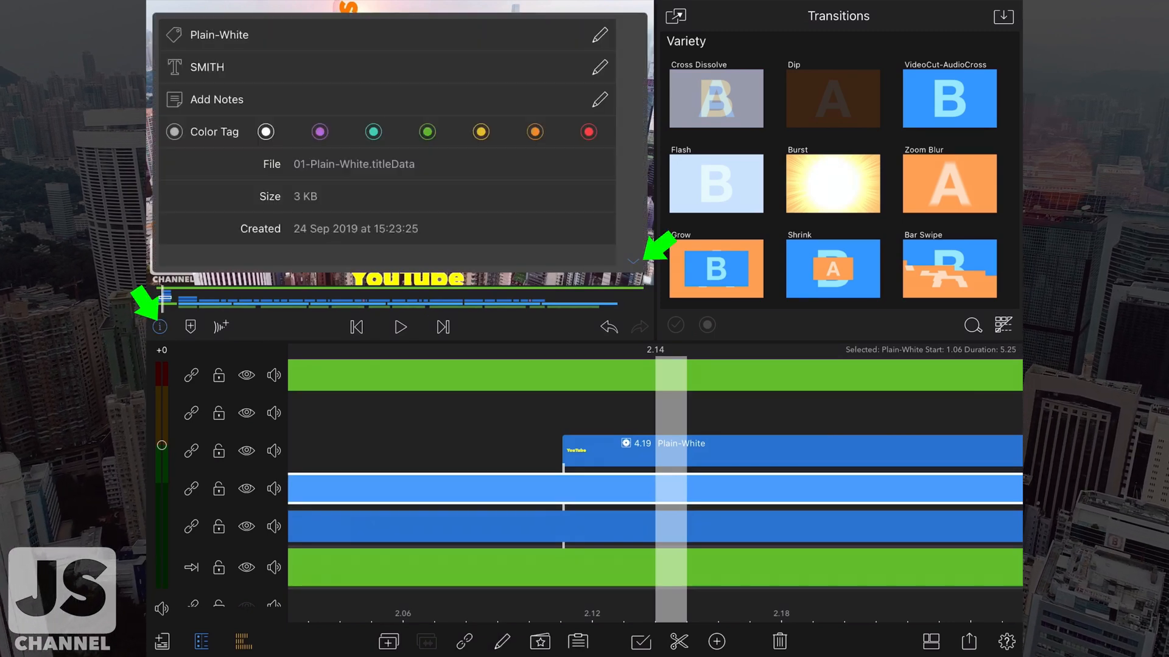